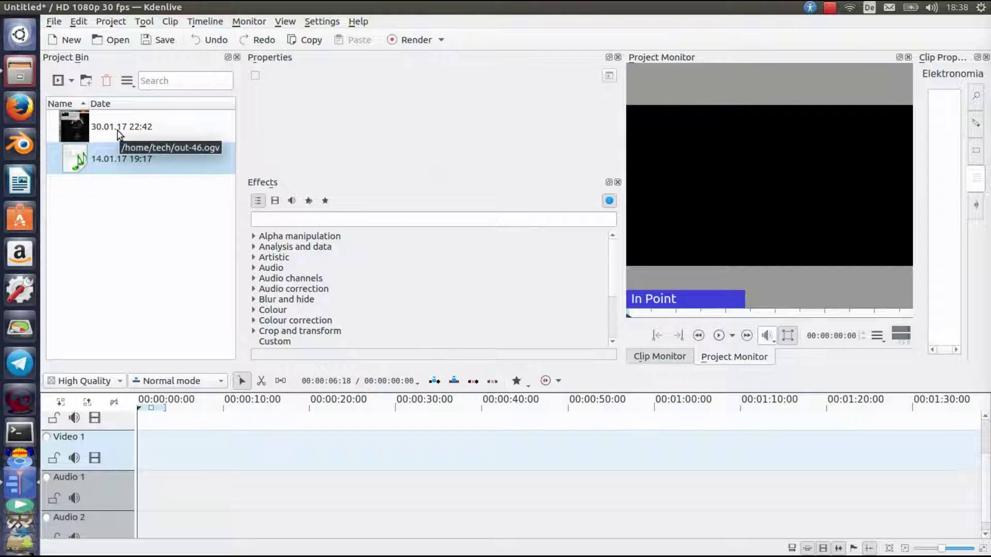
# Place out-46.ogv on Video 1 and Elektronomia - Sky High.mp3 on Audio 2, both at 00:00:00
pyautogui.click(110, 23)
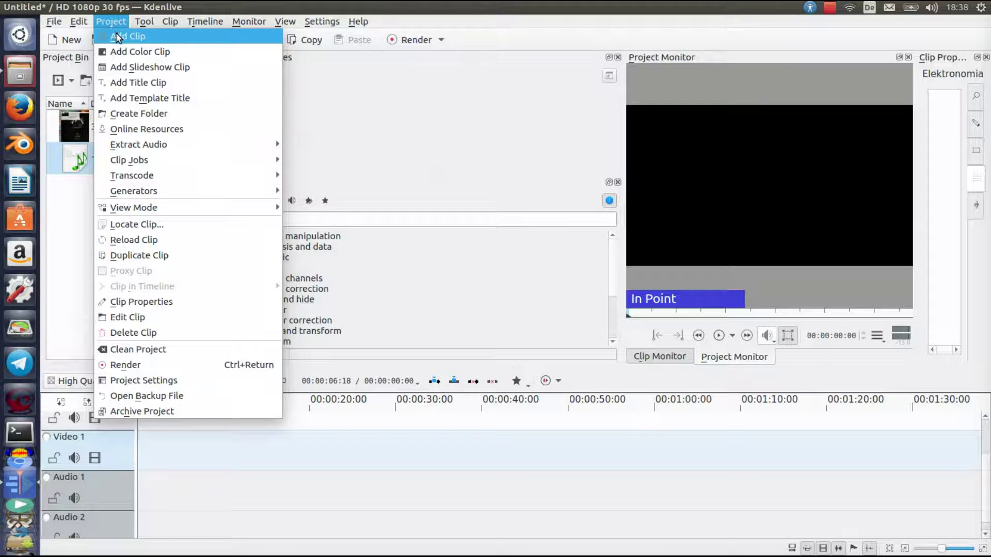
pyautogui.click(423, 109)
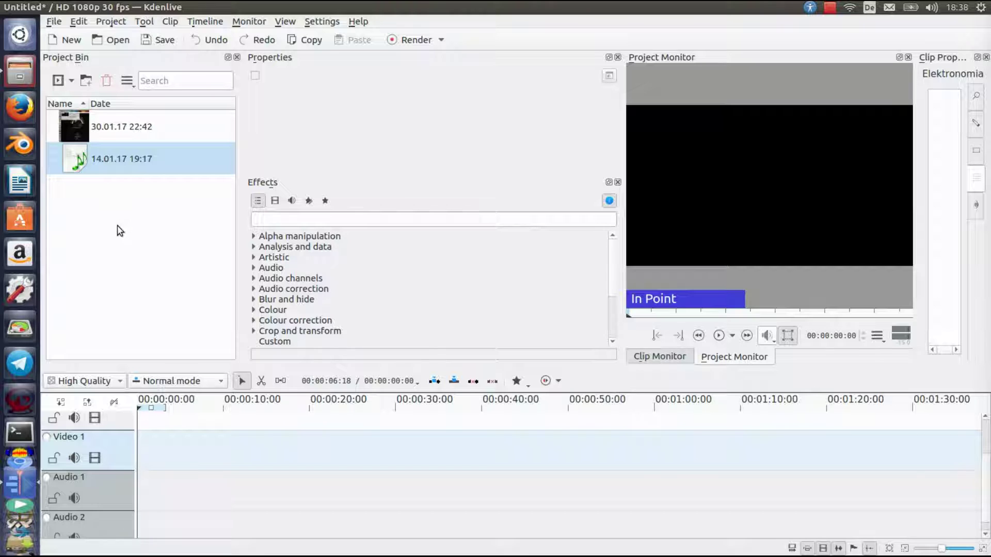
pyautogui.click(118, 131)
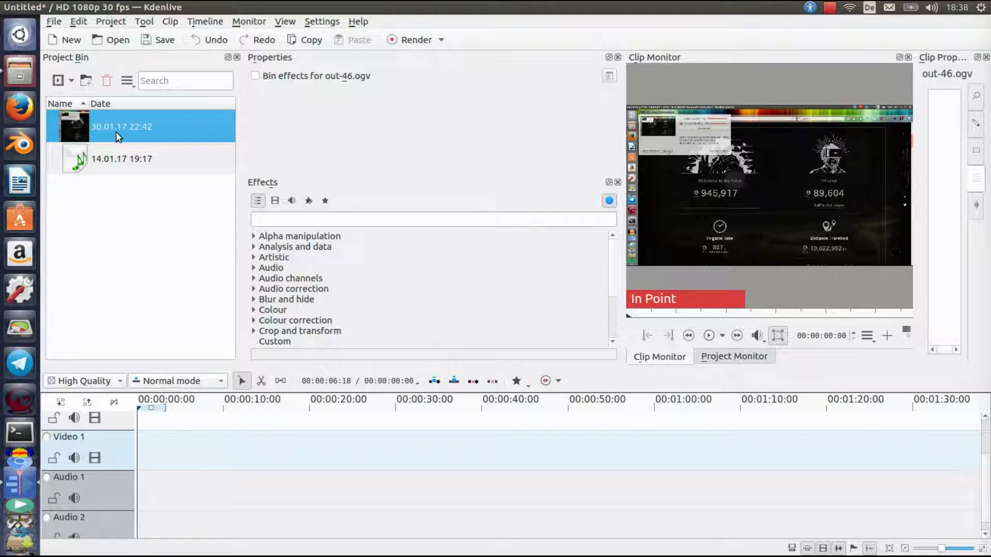
pyautogui.moveTo(118, 136); pyautogui.dragTo(141, 437)
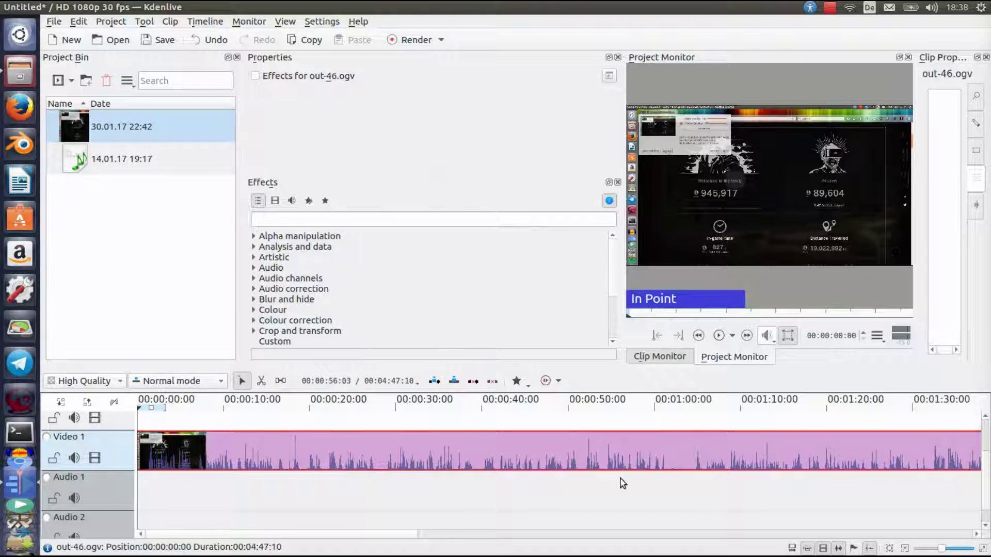
pyautogui.click(121, 158)
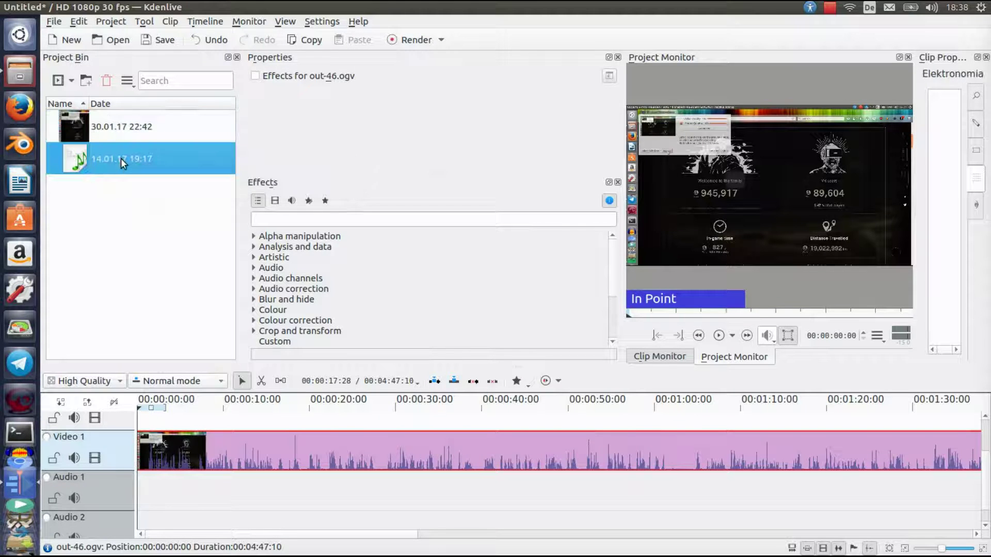
pyautogui.moveTo(121, 158); pyautogui.dragTo(141, 525)
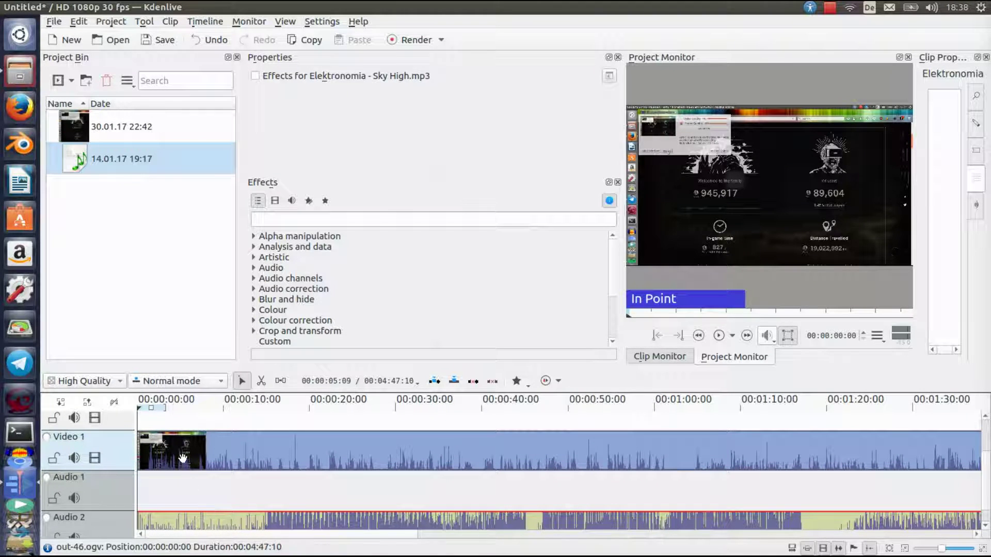
# Play the timeline briefly from about 6 s, then select the Audio 2 music clip
pyautogui.click(190, 413)
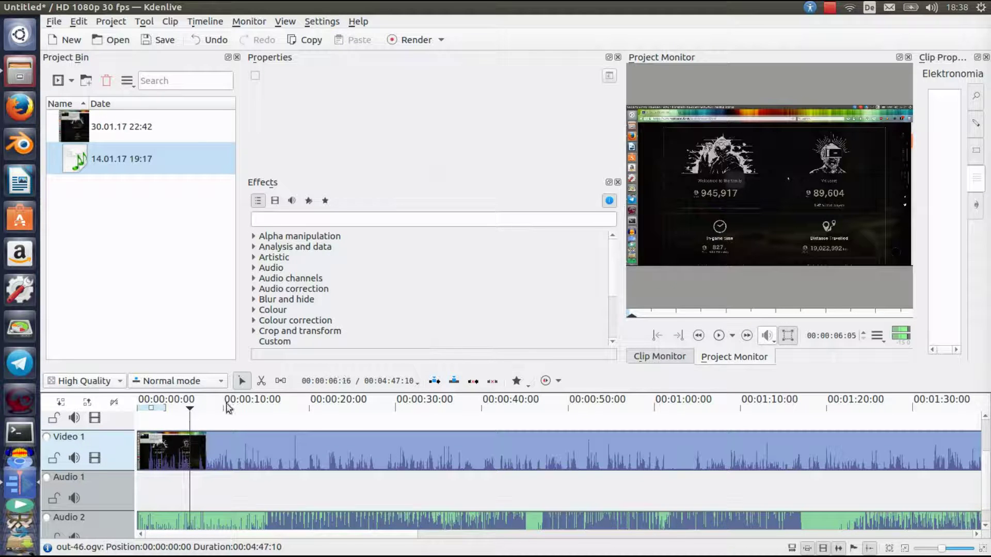
pyautogui.click(719, 336)
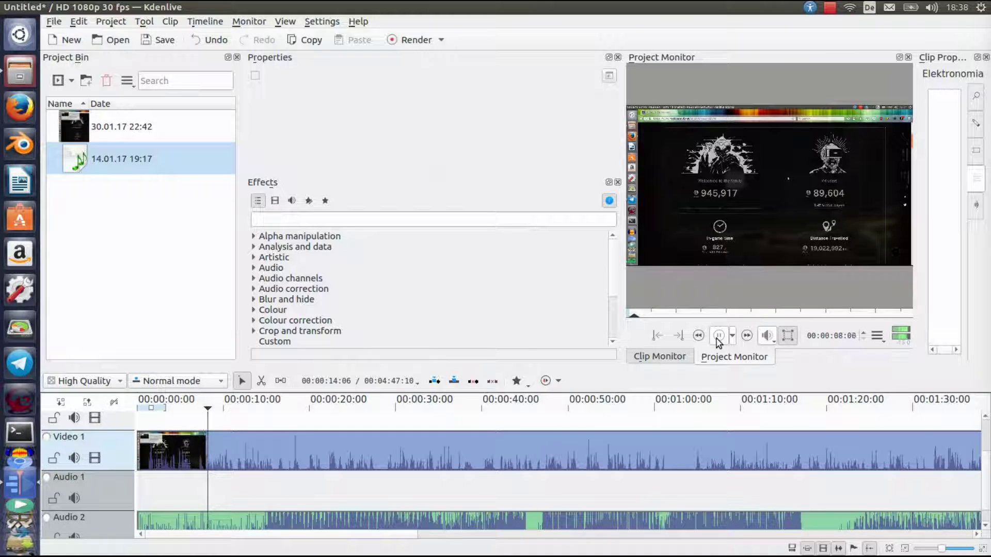
pyautogui.click(718, 338)
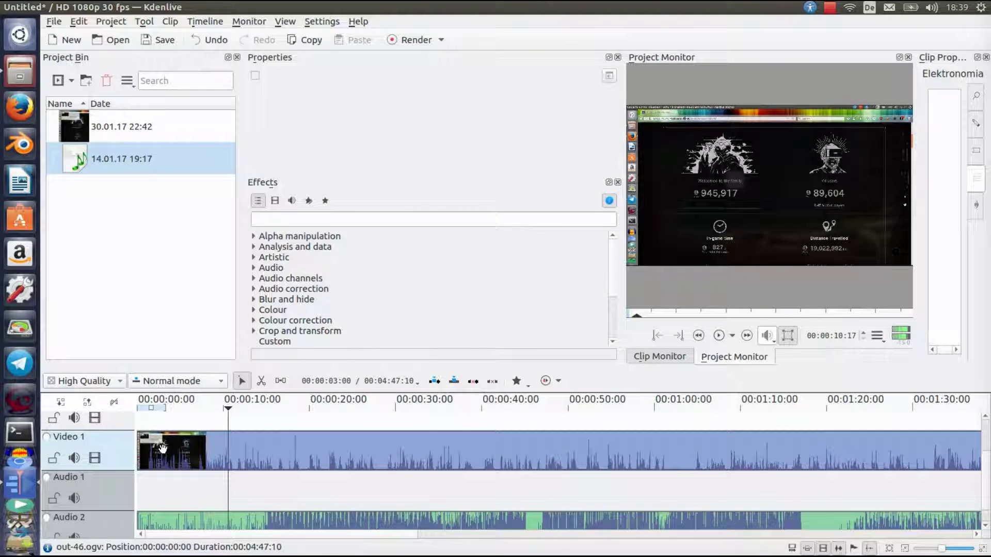
pyautogui.click(188, 518)
pyautogui.click(296, 222)
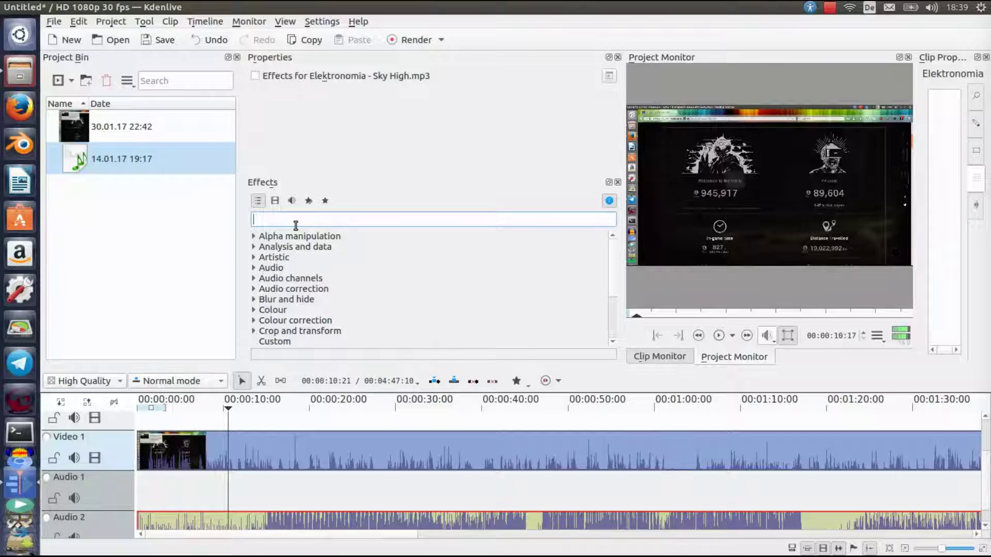
# Apply the Gain audio effect to the Elektronomia clip and set its value to 15%
pyautogui.write('ga')
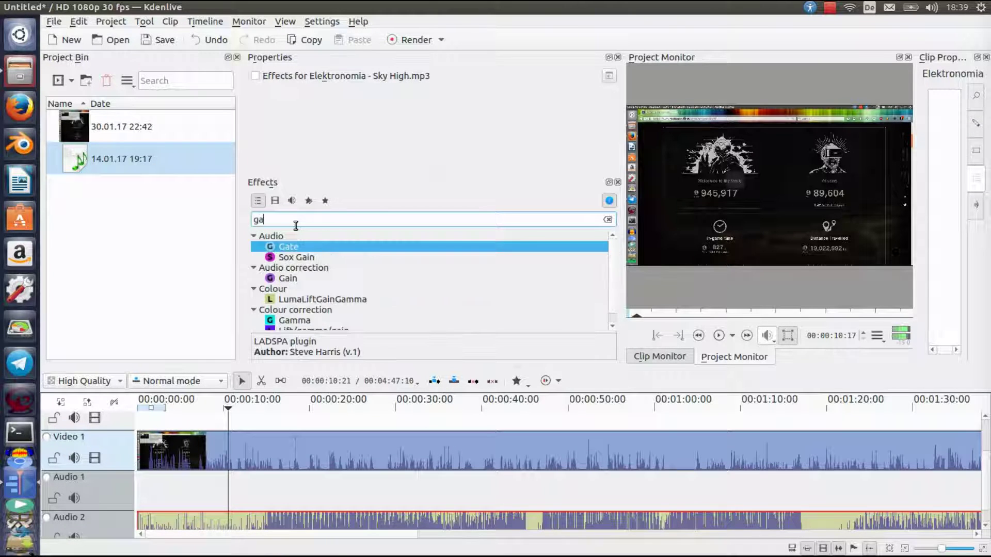
pyautogui.write('in')
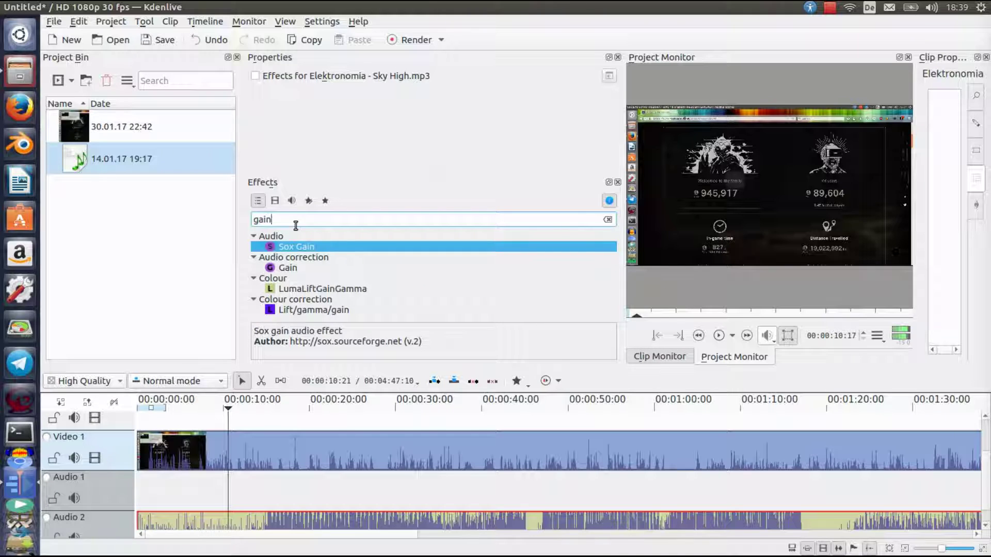
pyautogui.click(283, 270)
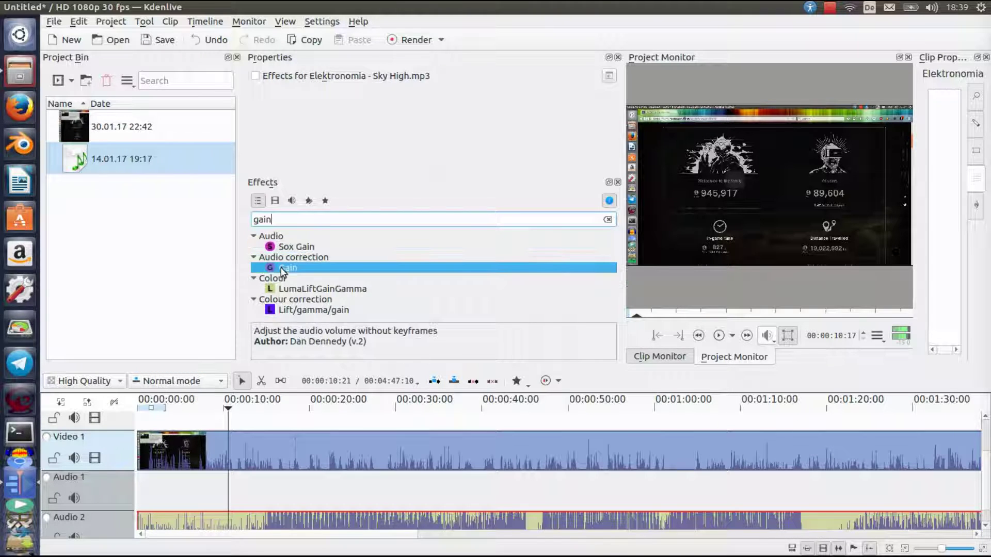
pyautogui.doubleClick(283, 270)
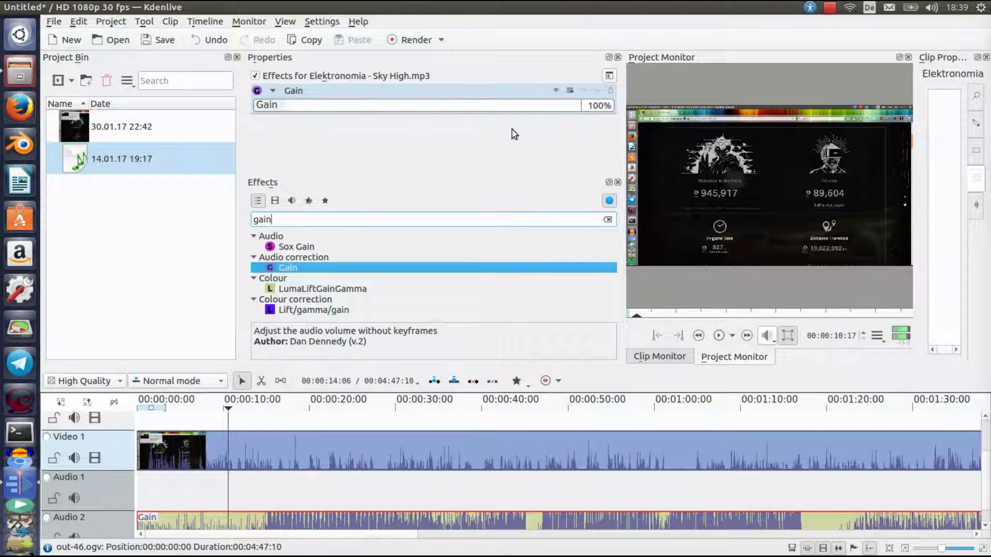
pyautogui.click(597, 105)
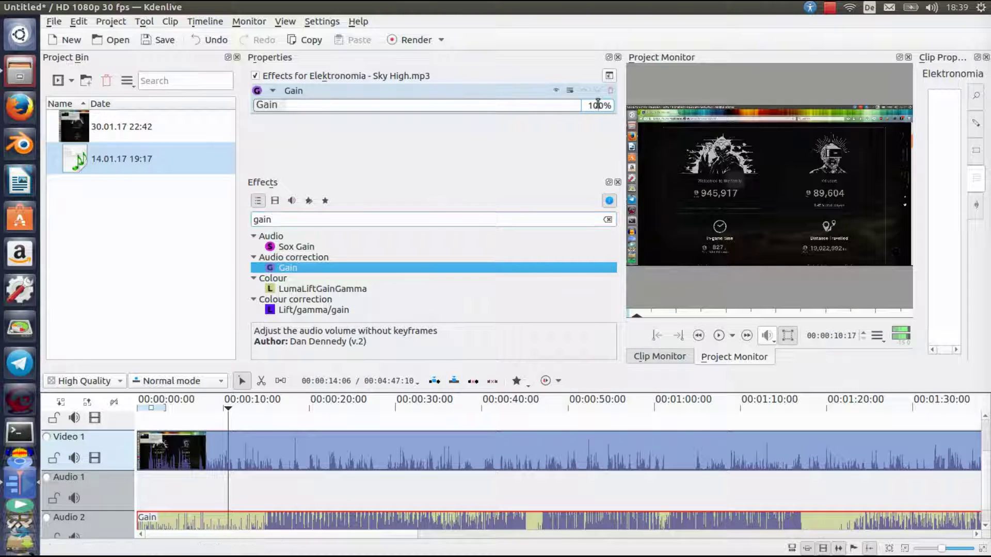
pyautogui.press('BackSpace')
pyautogui.press('BackSpace')
pyautogui.press('BackSpace')
pyautogui.write('0')
pyautogui.press('BackSpace')
pyautogui.write('15')
pyautogui.click(194, 416)
pyautogui.click(194, 415)
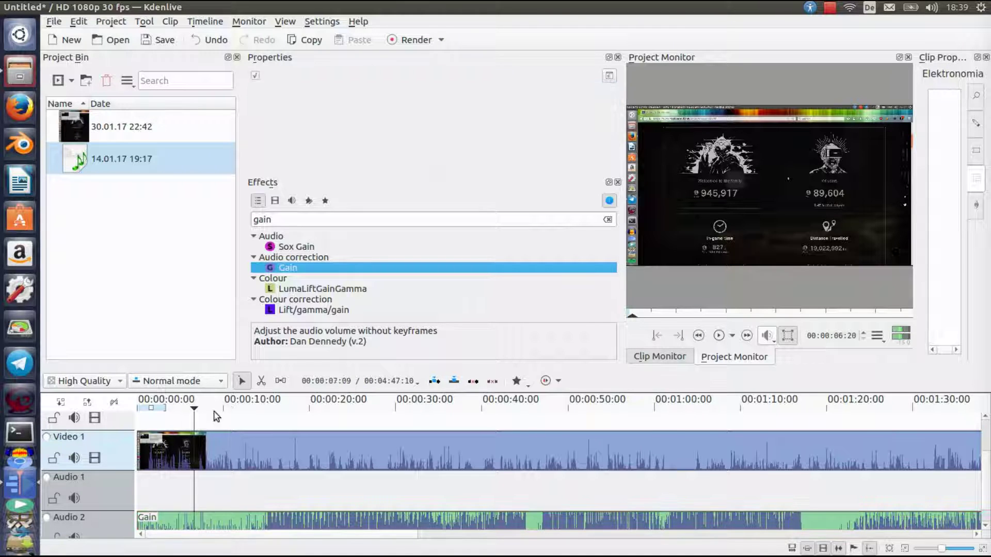
# Play a few seconds to hear the 15% music under the video's sound
pyautogui.click(718, 336)
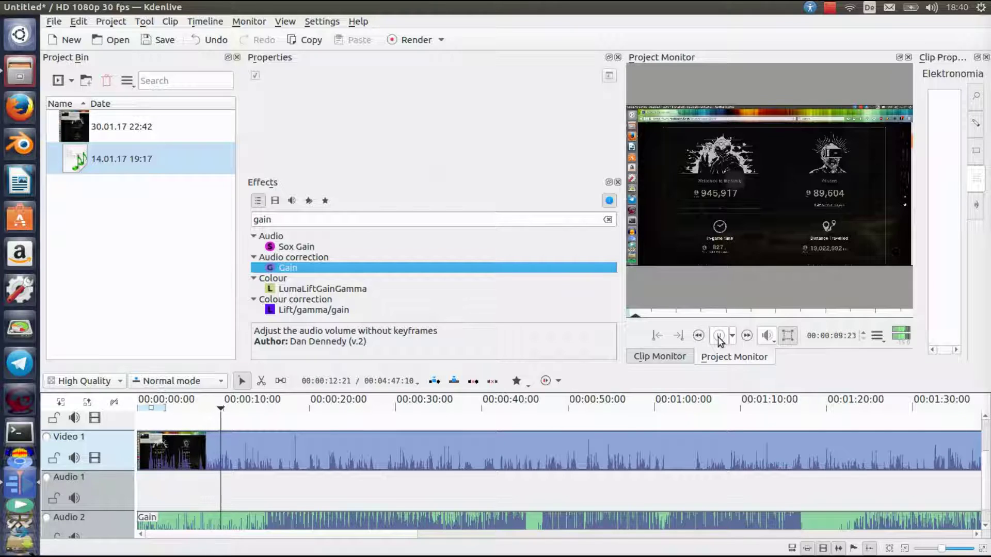
pyautogui.click(719, 337)
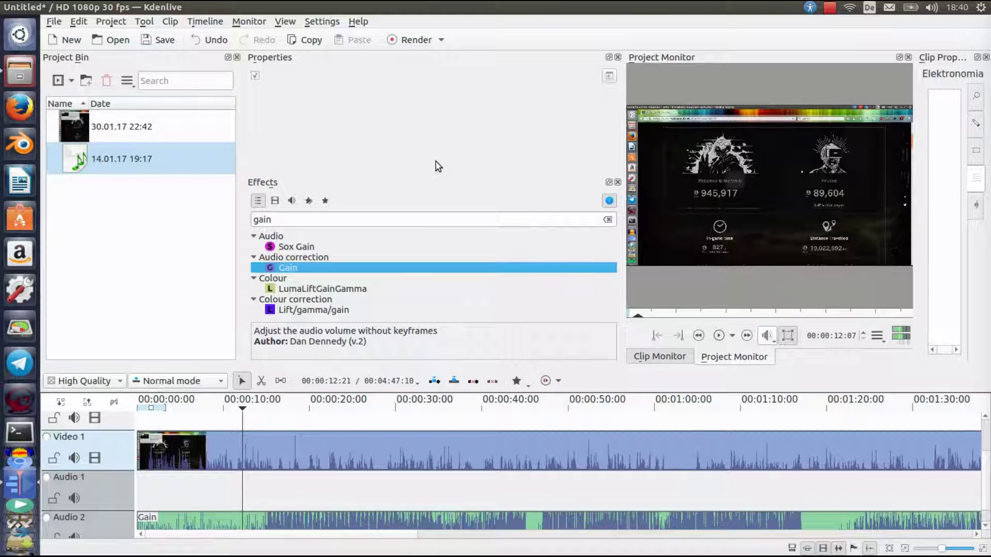
# Add Gain to the out-46.ogv clip at 200% and play back to check it
pyautogui.click(389, 444)
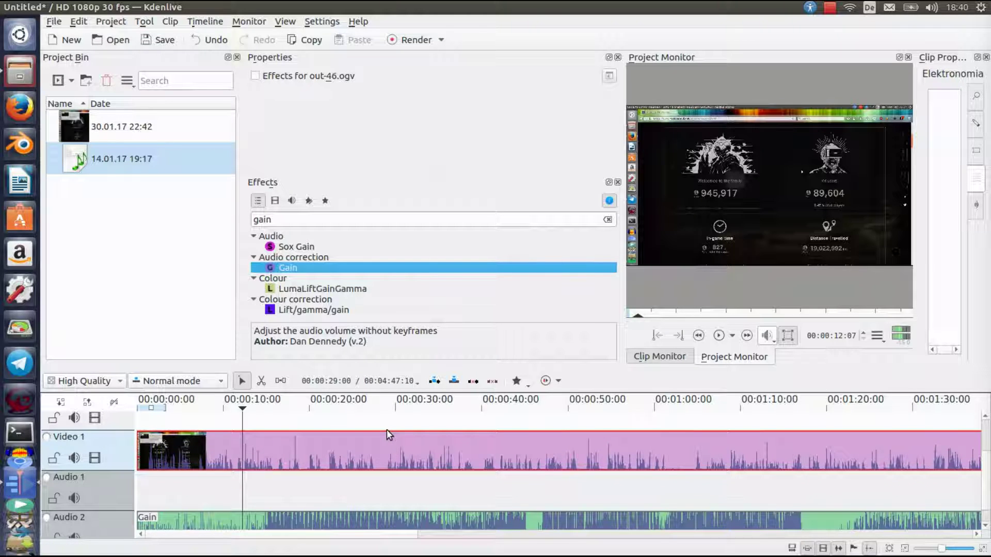
pyautogui.doubleClick(341, 272)
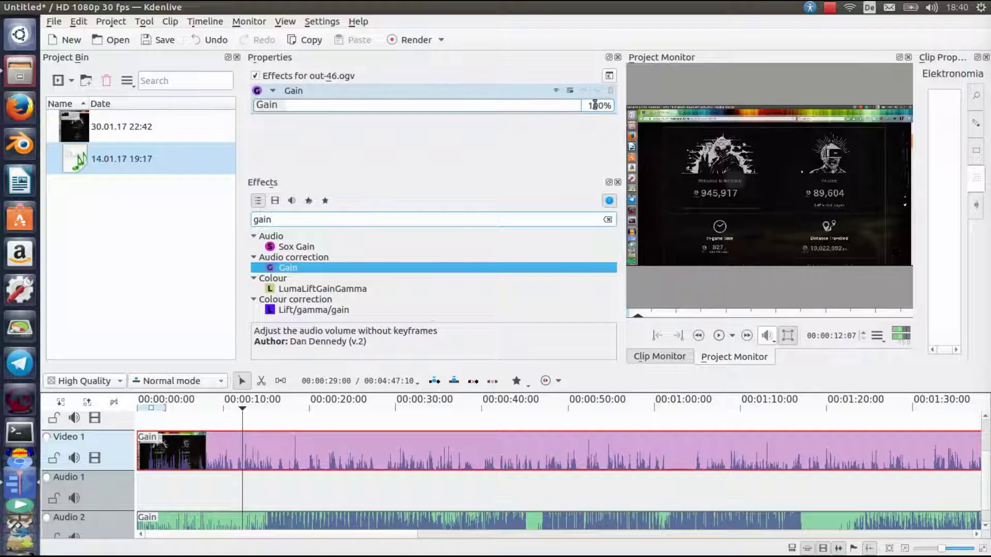
pyautogui.write('200')
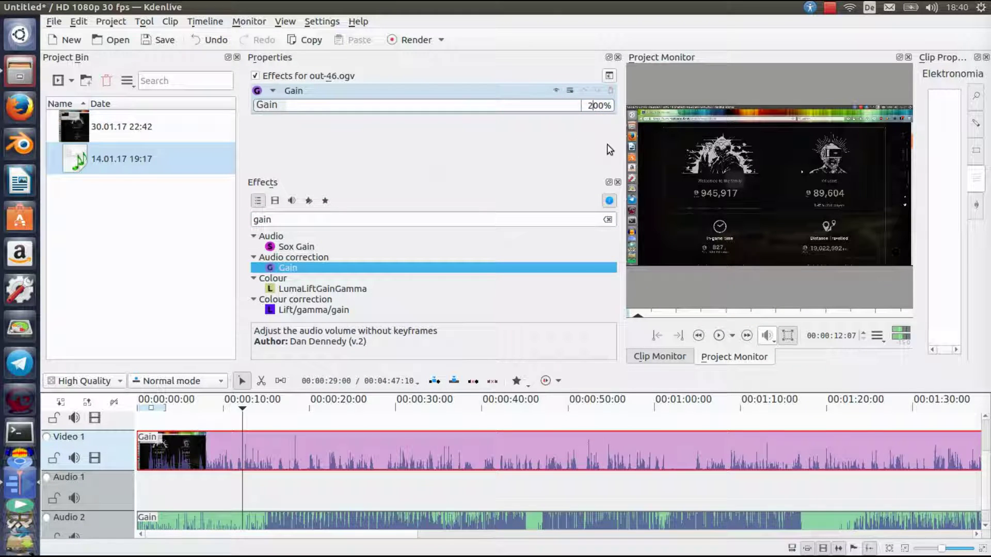
pyautogui.click(210, 413)
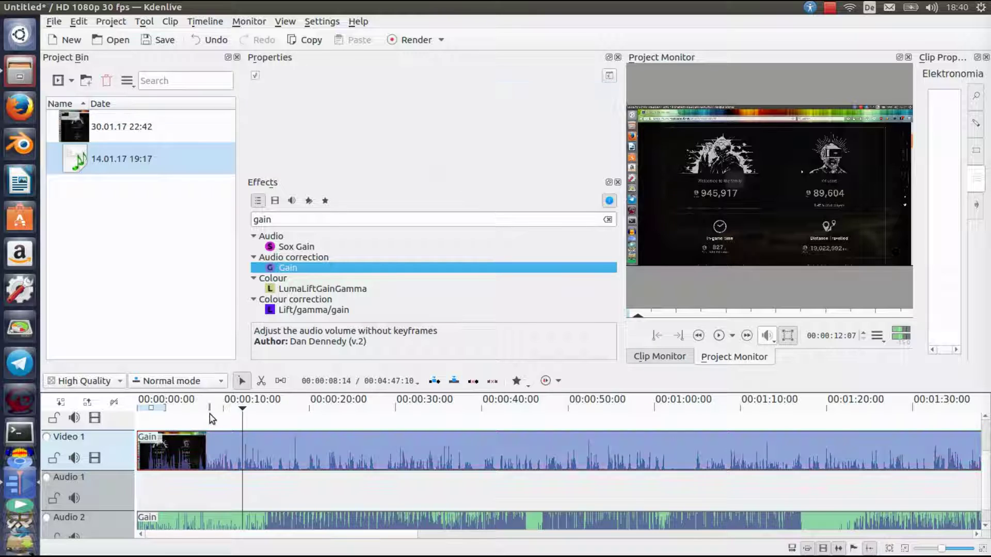
pyautogui.click(719, 336)
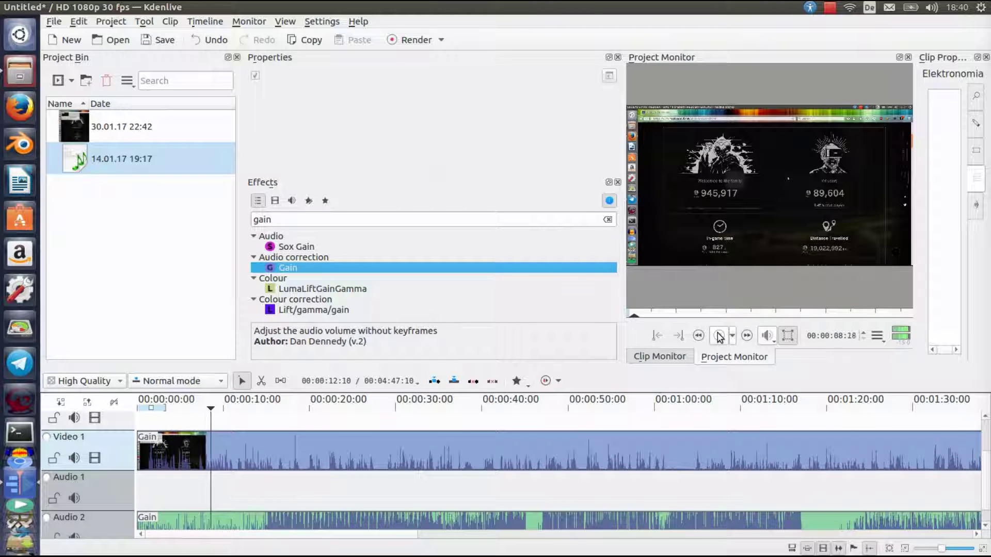
pyautogui.click(719, 336)
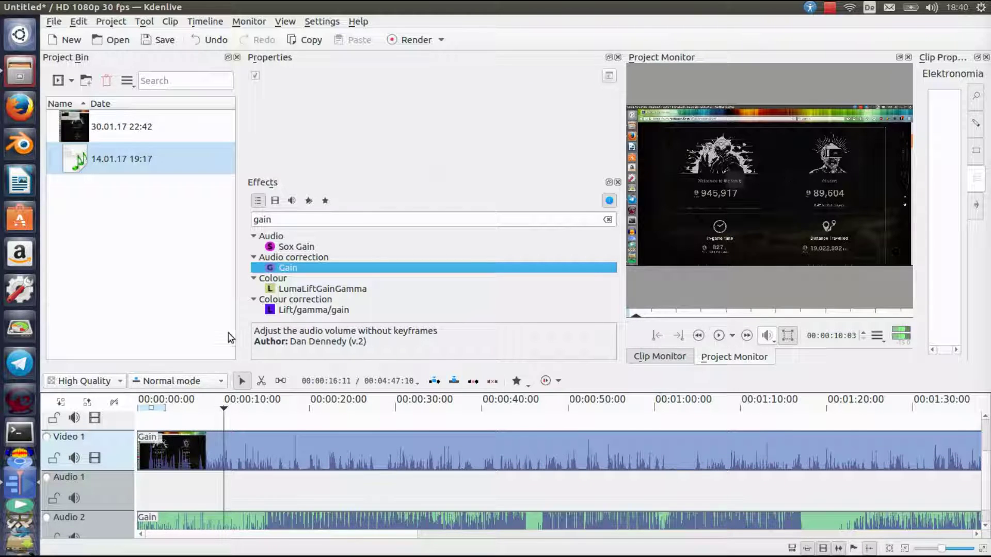
# Select out-46.ogv to show its Gain settings and play from about 15 s
pyautogui.doubleClick(284, 264)
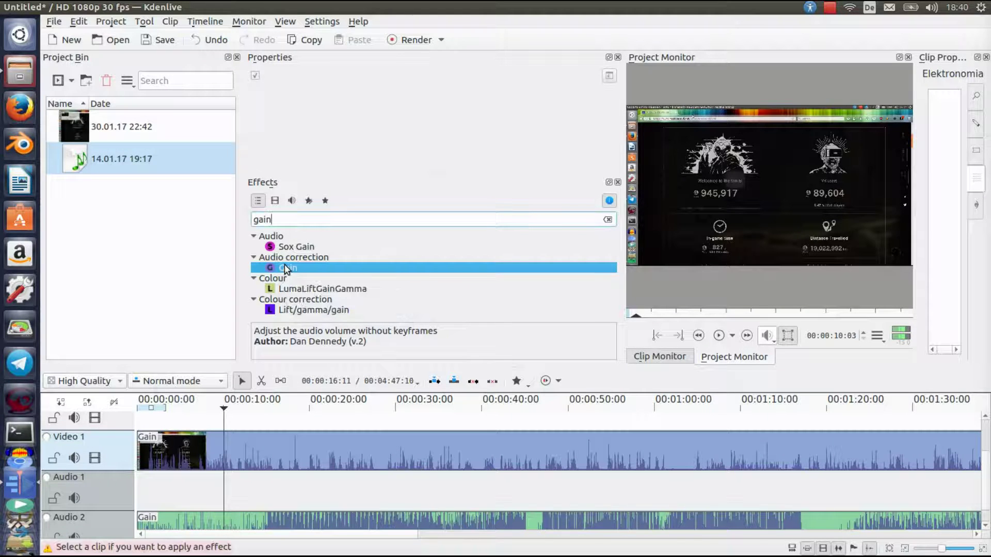
pyautogui.click(242, 437)
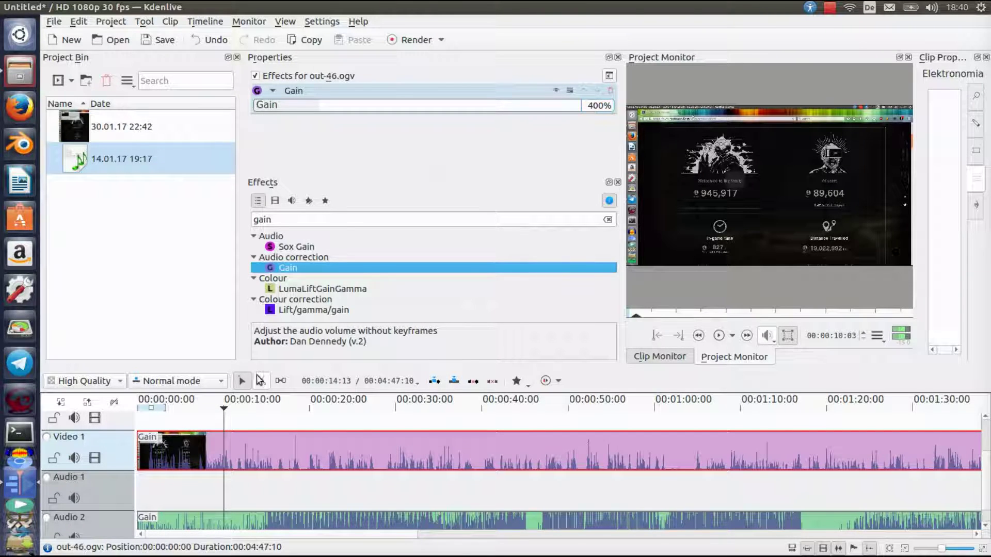
pyautogui.click(236, 407)
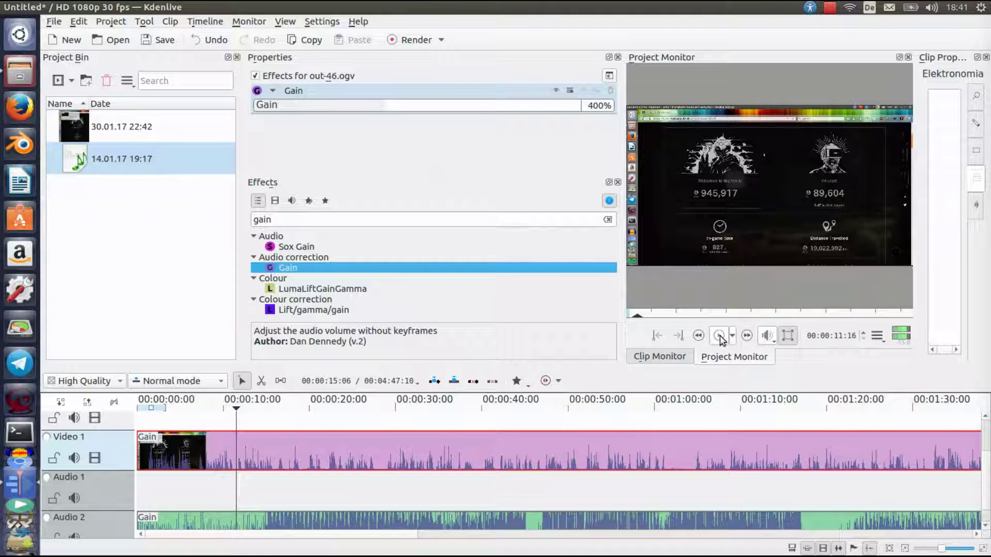
pyautogui.click(719, 336)
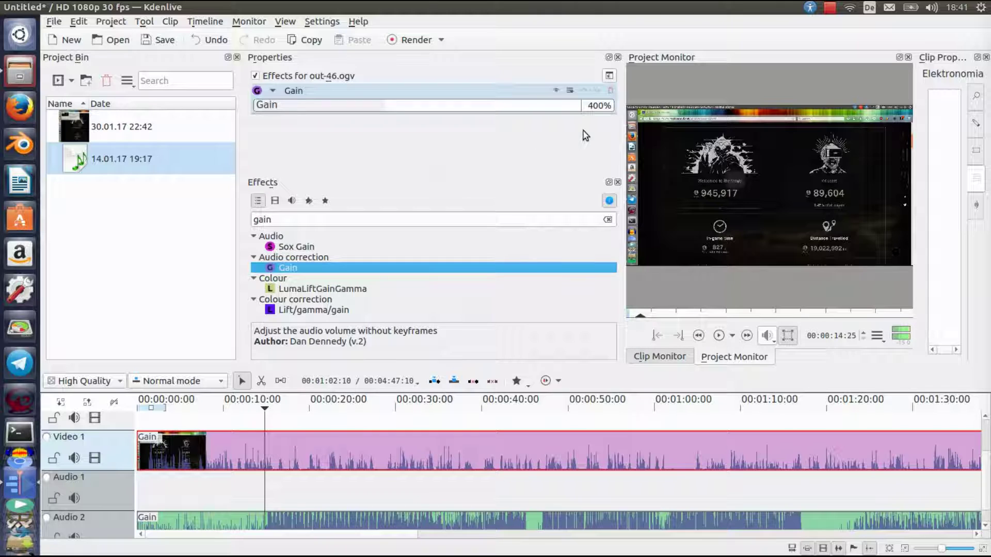
# Try 250% for the video clip's Gain, preview from about 17 s, then settle on 200%
pyautogui.click(592, 106)
pyautogui.press('BackSpace')
pyautogui.write('25')
pyautogui.click(283, 411)
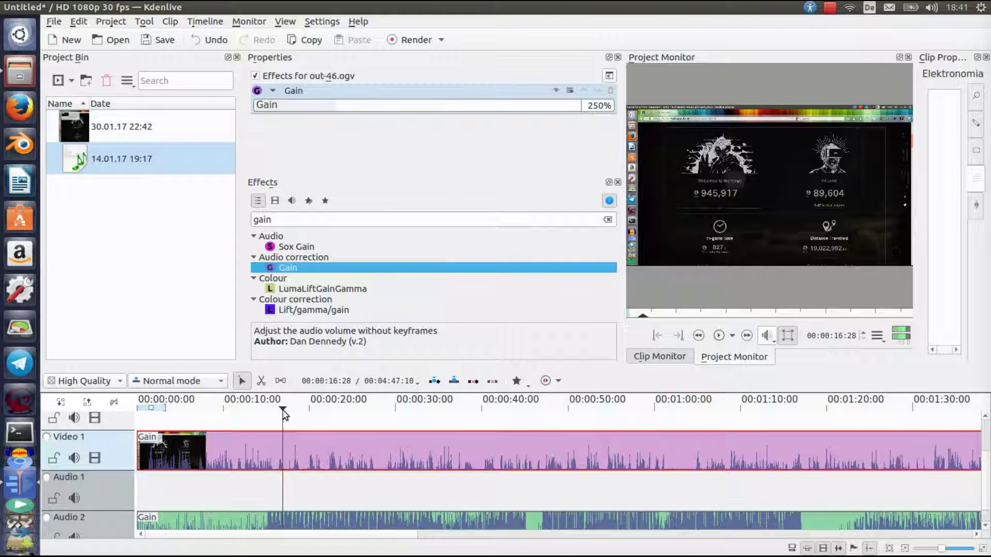
pyautogui.click(718, 342)
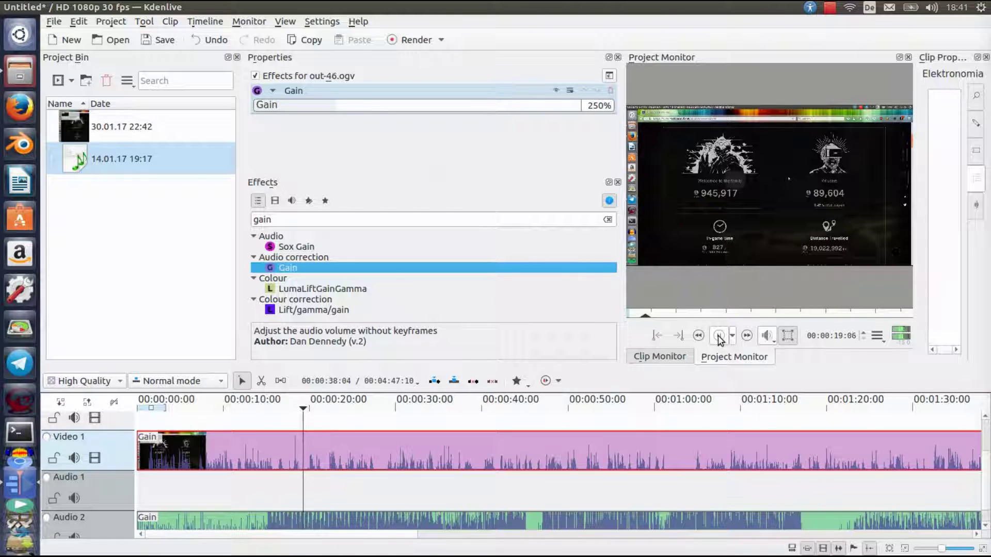
pyautogui.click(719, 336)
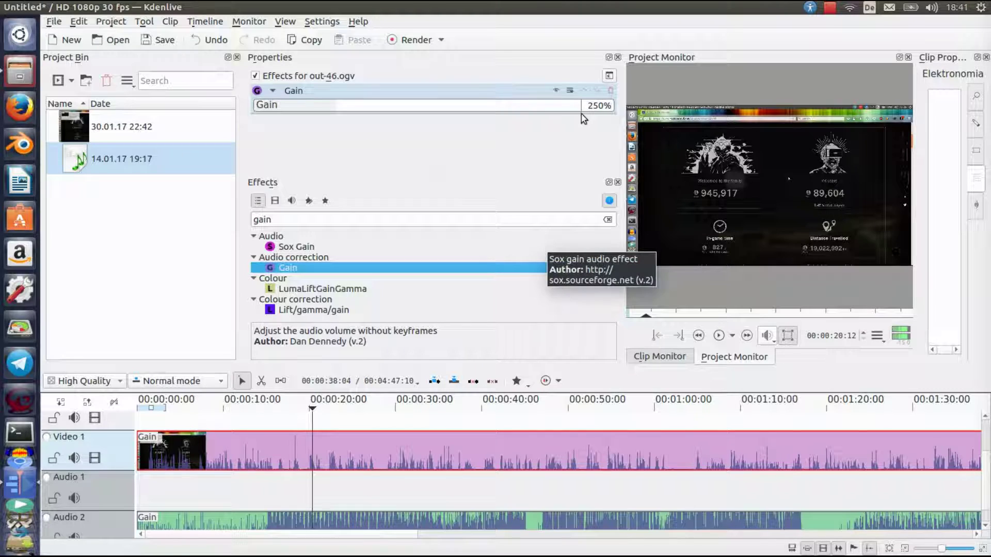
pyautogui.doubleClick(598, 107)
pyautogui.write('200')
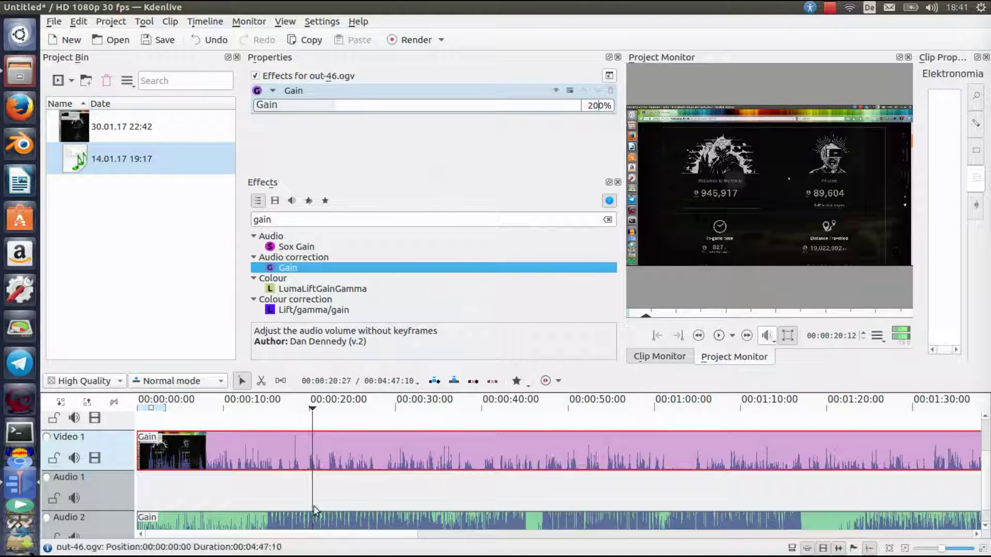
# Set the Sky High music clip's Gain to 20% and play from about 17 s
pyautogui.click(305, 525)
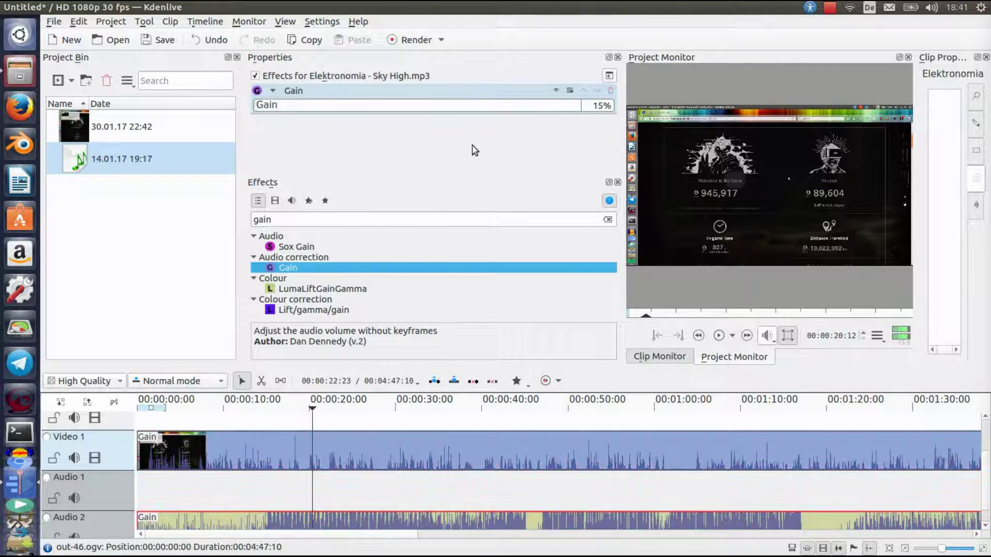
pyautogui.click(599, 105)
pyautogui.press('BackSpace')
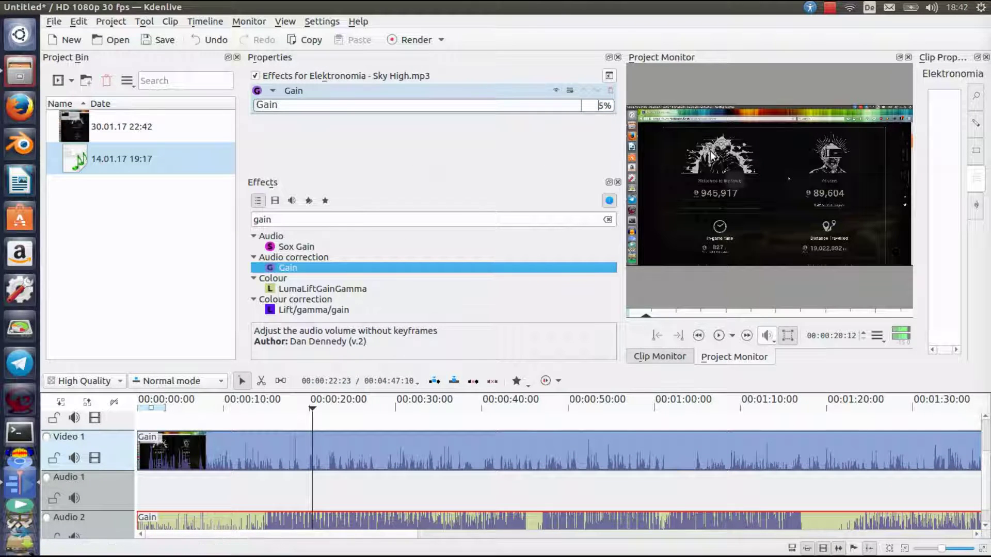
pyautogui.write('20')
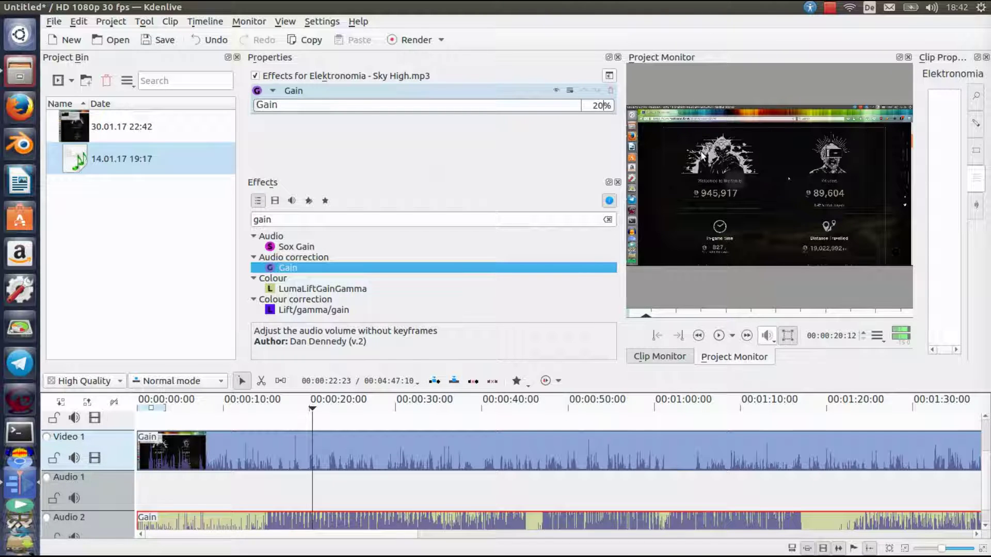
pyautogui.click(291, 426)
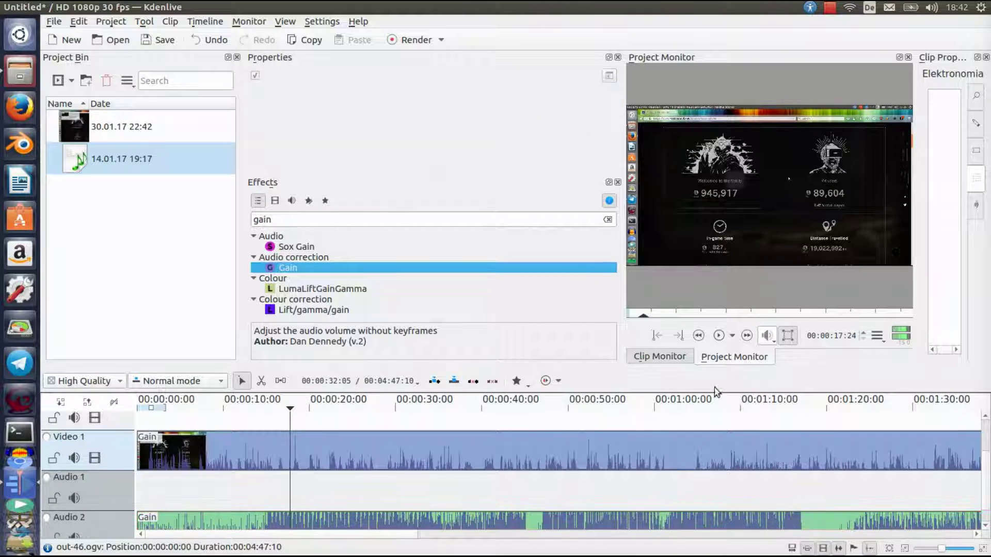
pyautogui.click(718, 336)
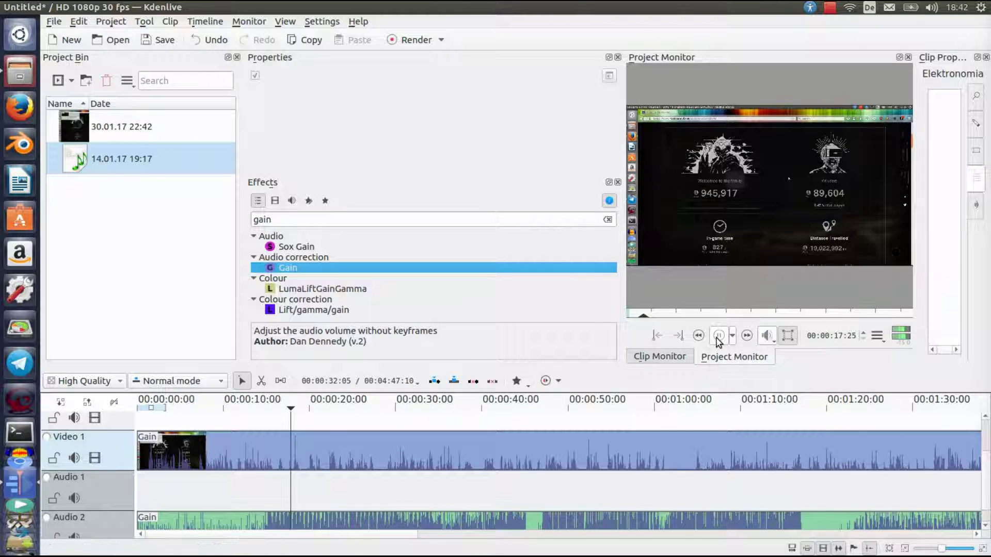
# Stop playback, scroll to the first music clip's end, and add a second Sky High copy on Audio 2
pyautogui.click(717, 336)
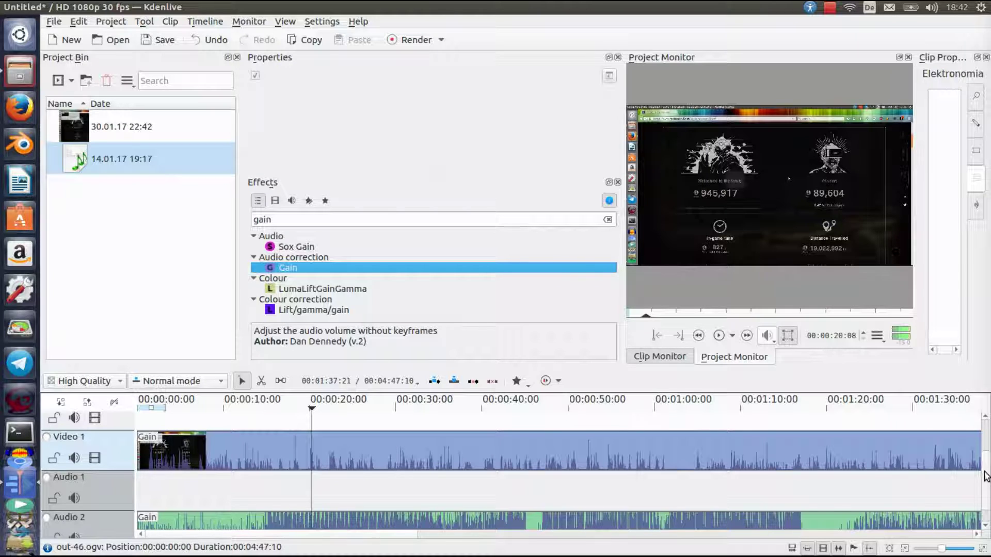
pyautogui.moveTo(402, 536); pyautogui.dragTo(934, 545)
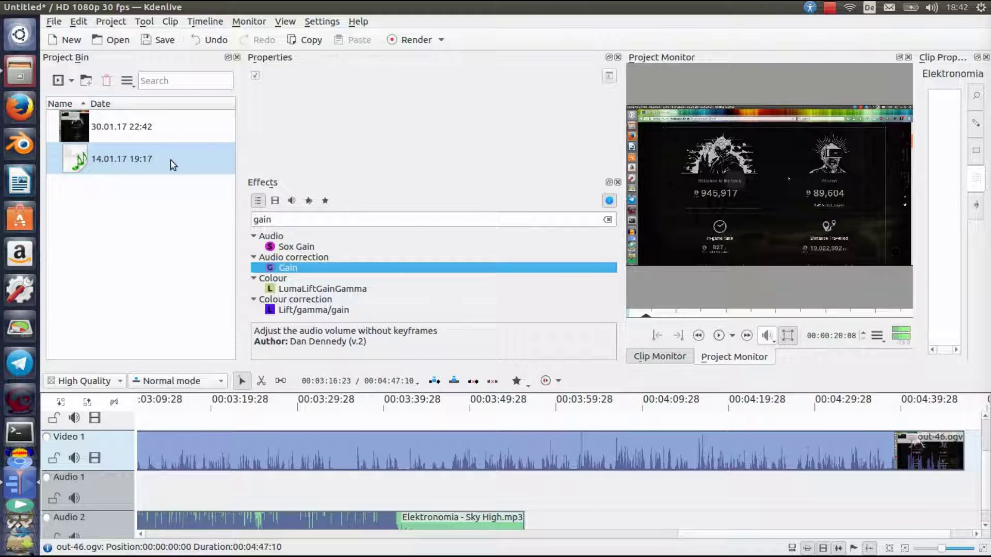
pyautogui.moveTo(173, 165); pyautogui.dragTo(567, 517)
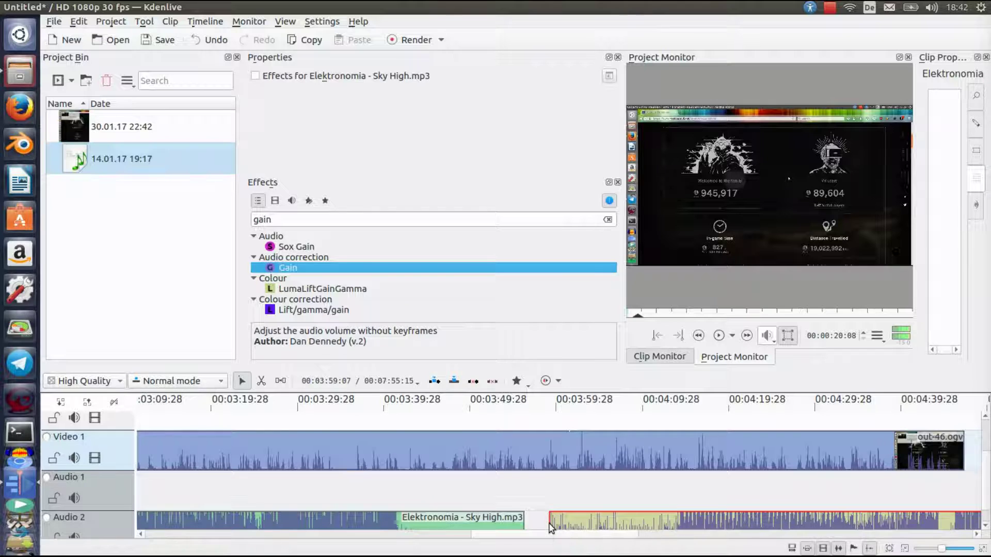
# Play from about 4:03, where the second music copy begins
pyautogui.click(584, 416)
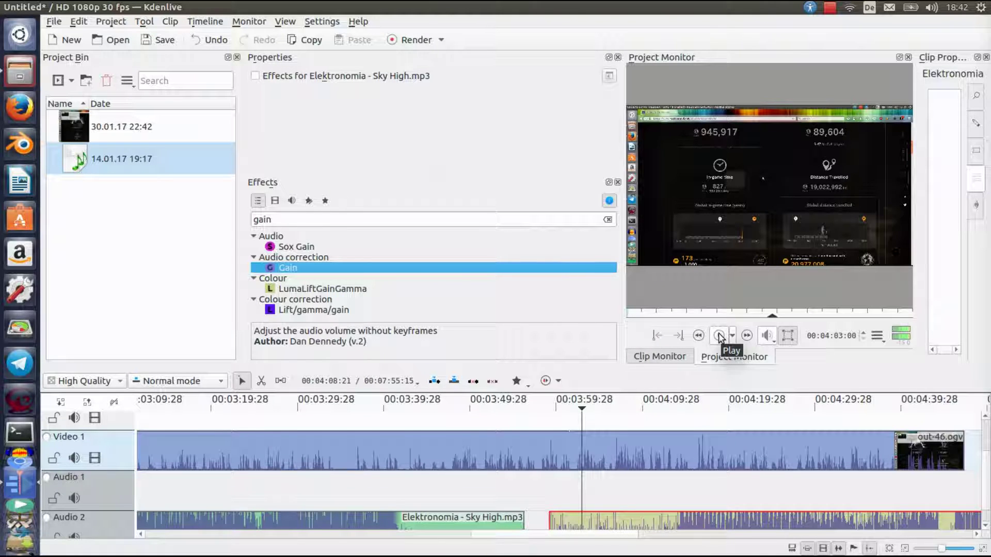
pyautogui.click(719, 336)
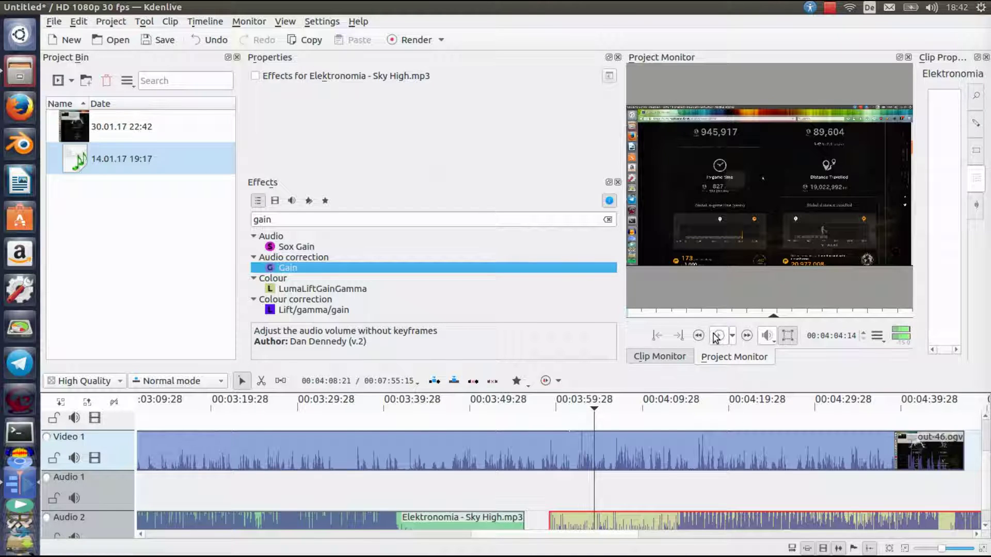
# Add a Gain effect to the second Elektronomia - Sky High.mp3 copy on Audio 2 and set it to 20%
pyautogui.doubleClick(281, 268)
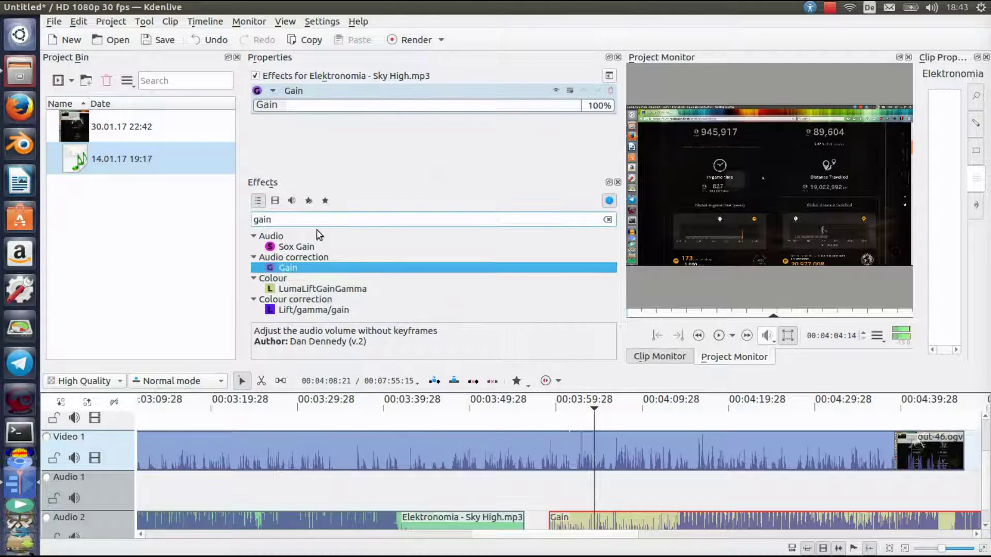
pyautogui.click(597, 106)
pyautogui.write('08:')
pyautogui.write('2')
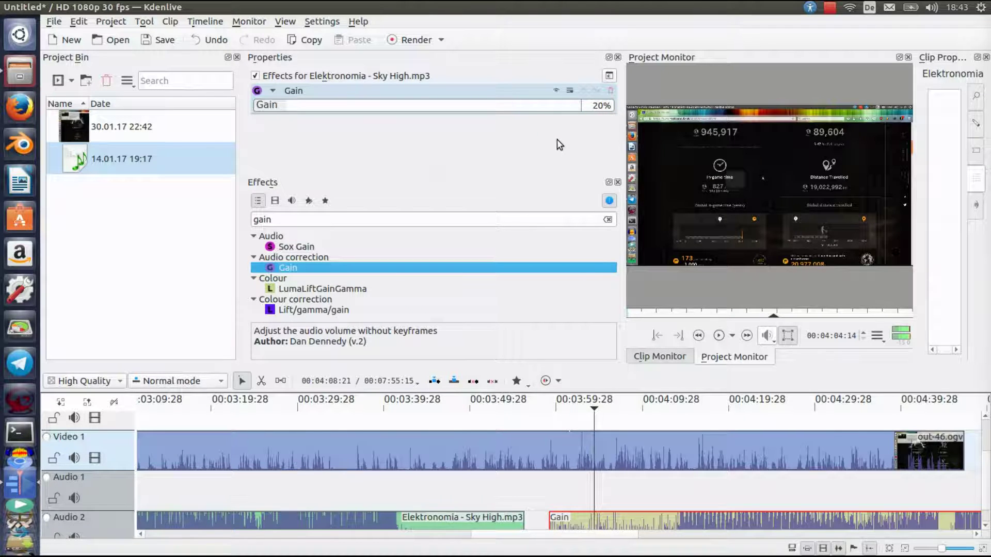
pyautogui.click(609, 411)
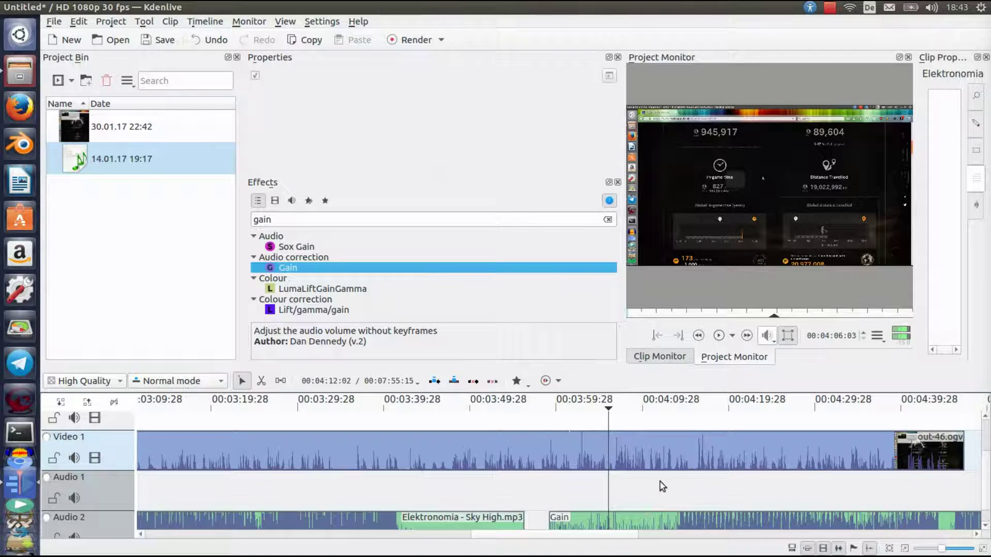
pyautogui.click(665, 456)
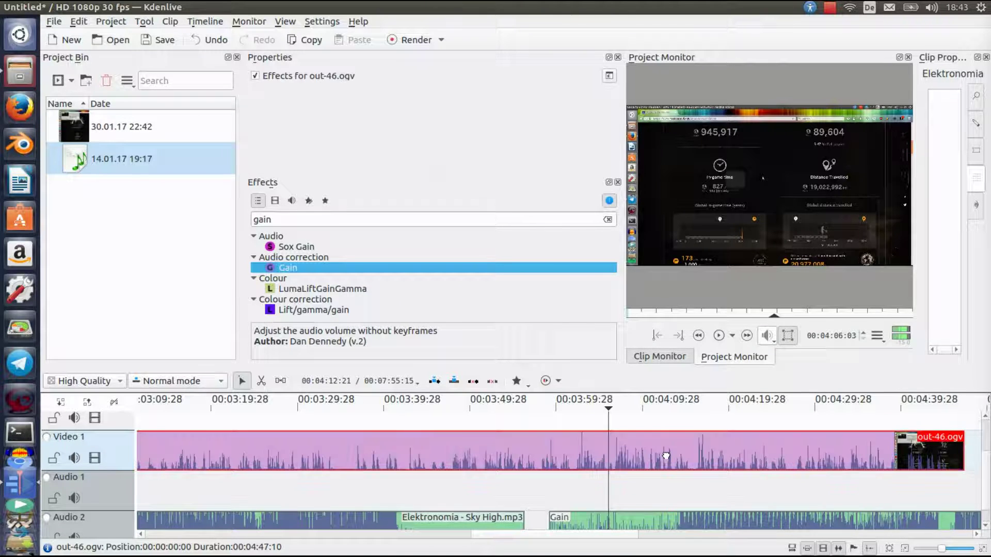
# Bring the out-46.ogv video clip's Gain down from 200% to 93% in Properties
pyautogui.moveTo(666, 455); pyautogui.dragTo(667, 457)
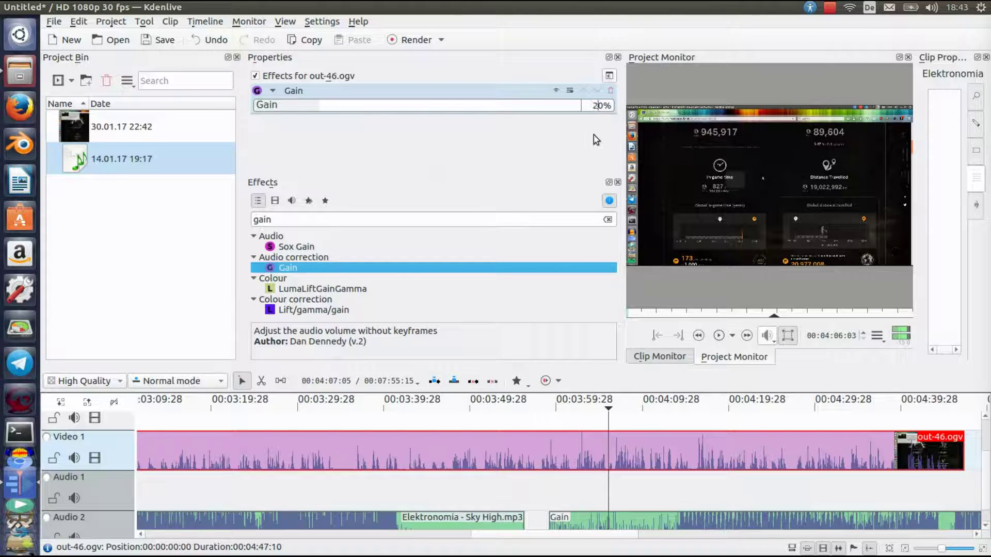
pyautogui.press('BackSpace')
pyautogui.press('BackSpace')
pyautogui.write('4')
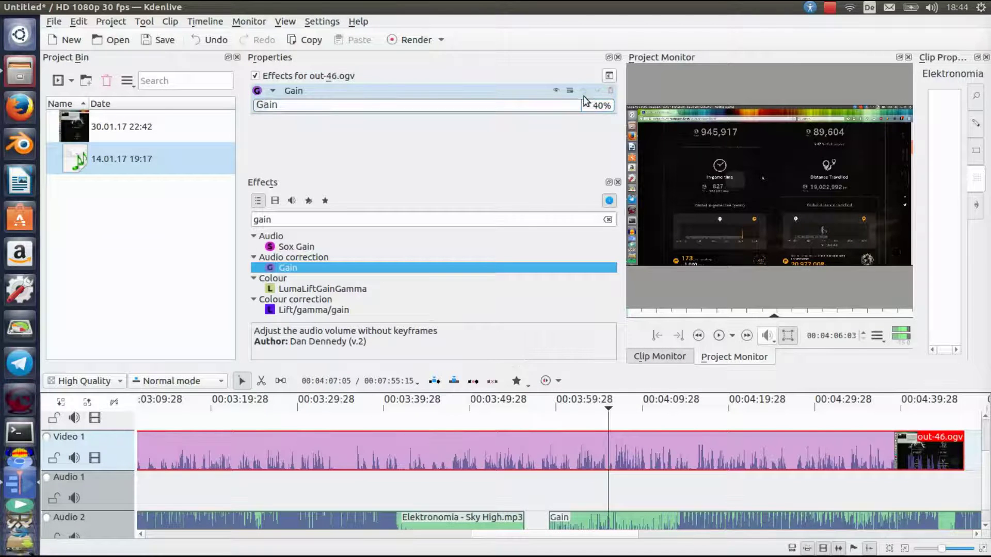
pyautogui.moveTo(285, 110)
pyautogui.mouseDown()
pyautogui.moveTo(594, 111)
pyautogui.moveTo(613, 135)
pyautogui.moveTo(555, 107)
pyautogui.moveTo(525, 107)
pyautogui.moveTo(609, 134)
pyautogui.moveTo(458, 100)
pyautogui.moveTo(268, 101)
pyautogui.moveTo(283, 98)
pyautogui.mouseUp()
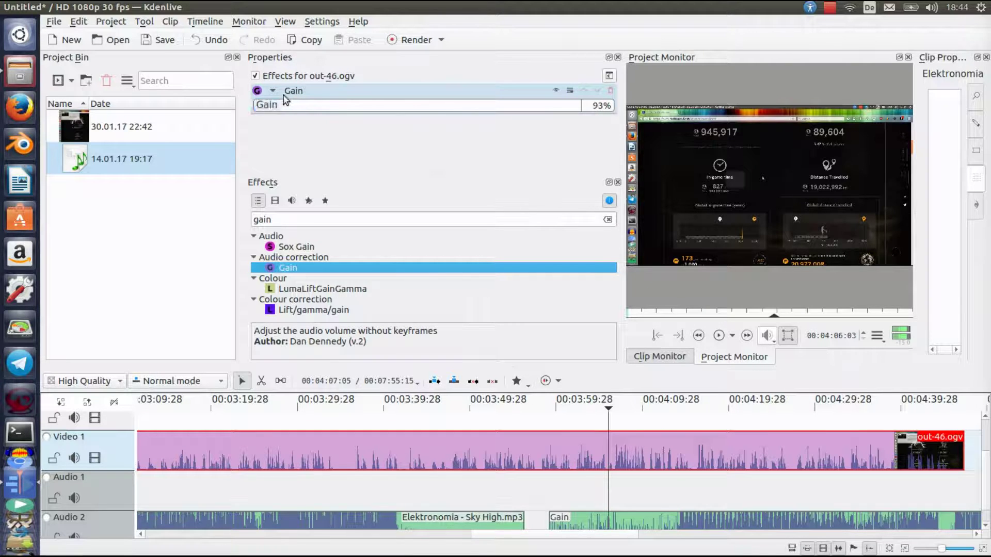